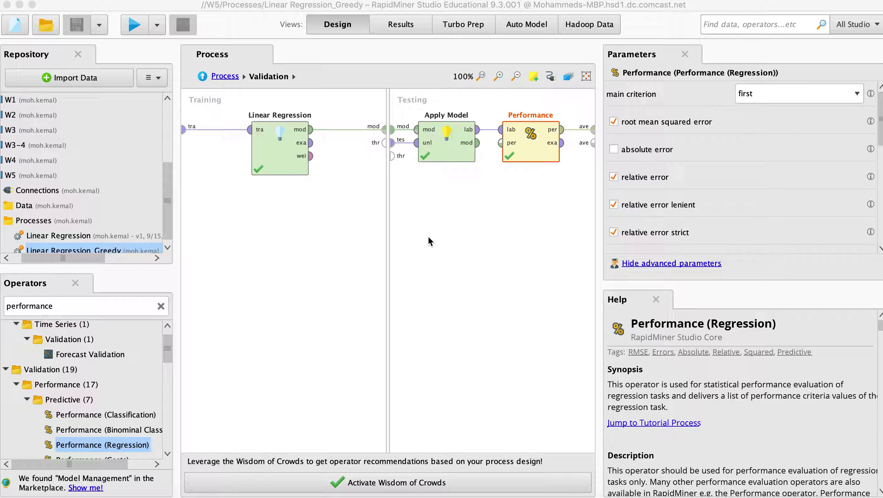
# Review the feature selection options of the Linear Regression operator and choose greedy.
pyautogui.click(281, 156)
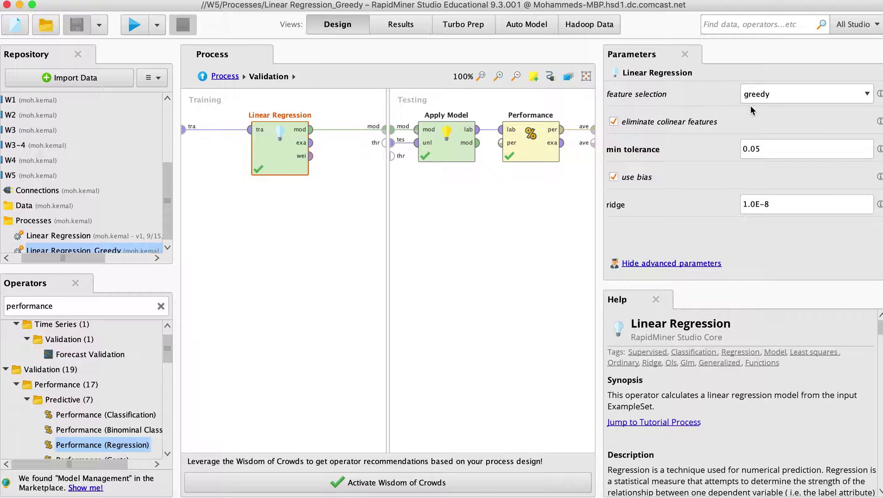
pyautogui.click(802, 91)
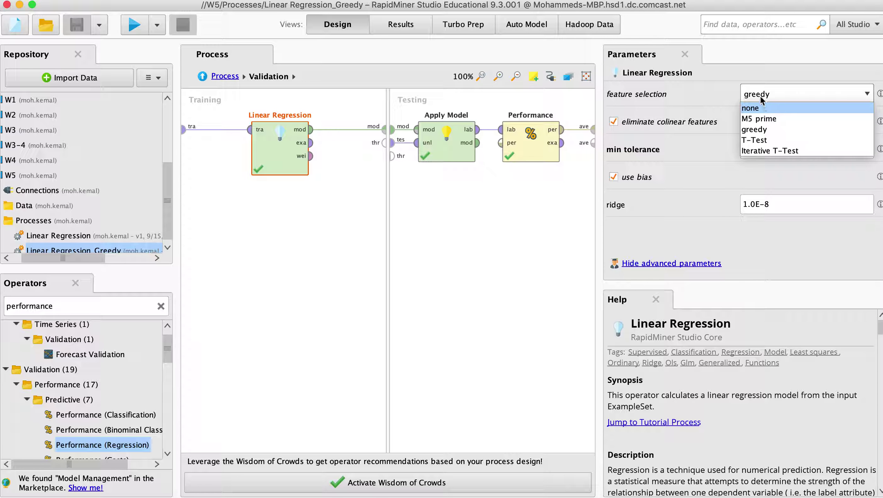
pyautogui.click(754, 130)
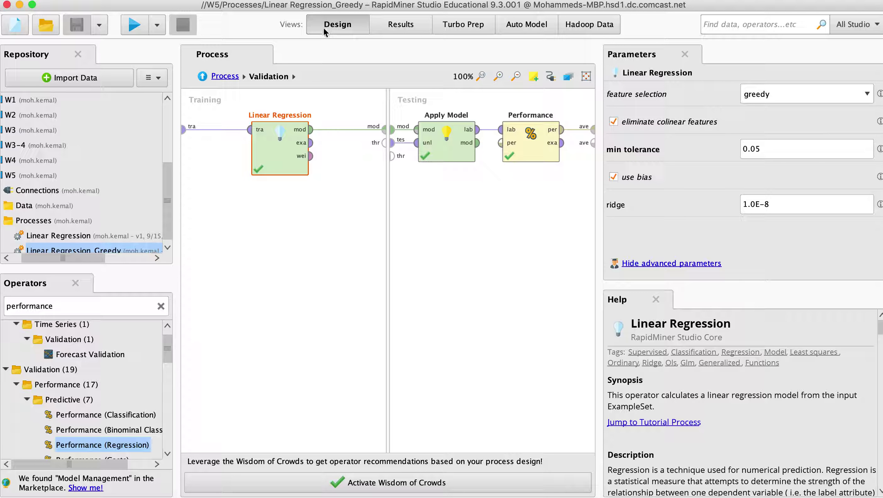
# Open the Linear Regression process from the repository's Processes folder.
pyautogui.scroll(-1, 106, 212)
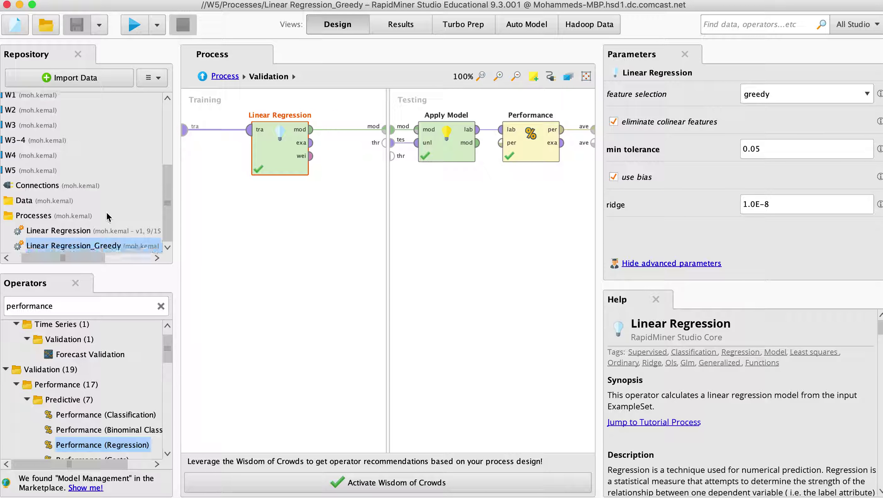
pyautogui.click(65, 230)
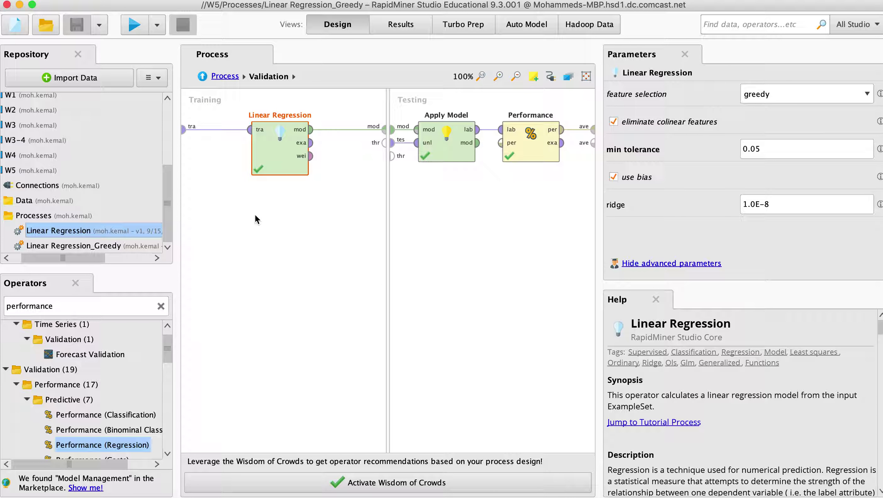
pyautogui.doubleClick(62, 230)
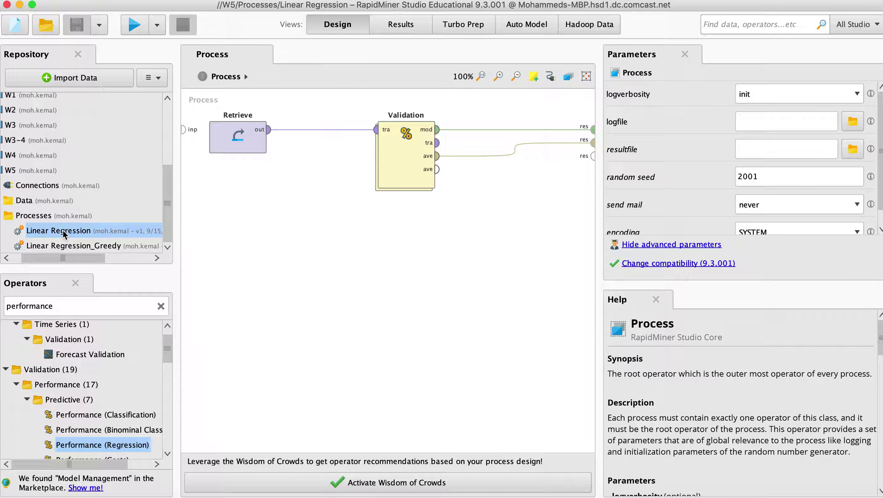
# Examine the Retrieve operator's repository entry and the Validation operator's split parameters and output ports.
pyautogui.click(236, 135)
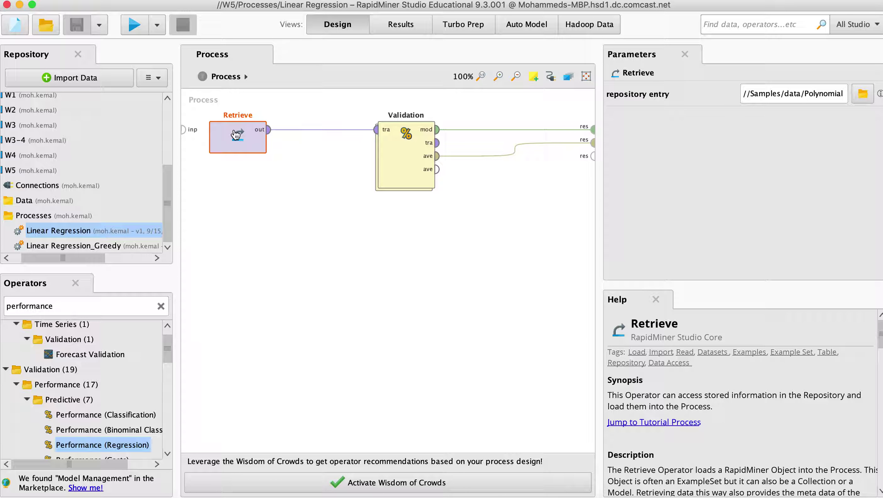
pyautogui.click(495, 129)
pyautogui.moveTo(274, 131)
pyautogui.click(400, 150)
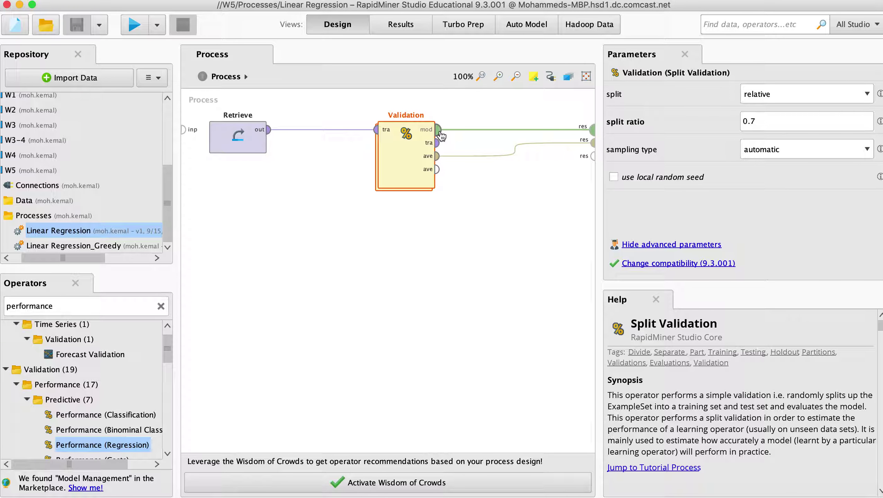
pyautogui.moveTo(440, 134)
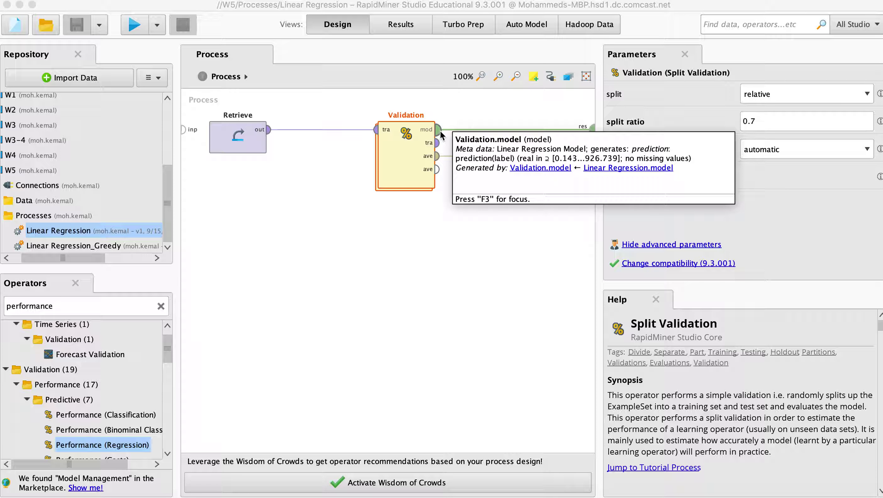
pyautogui.moveTo(438, 156)
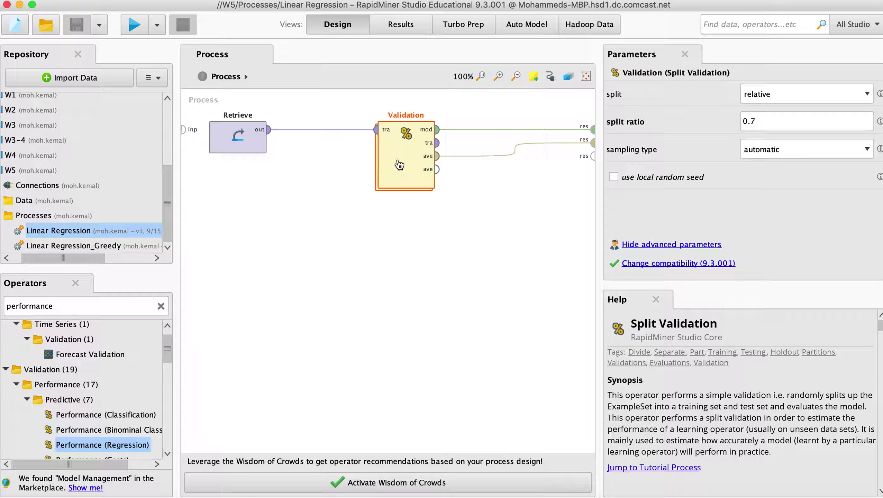
# Open the Validation subprocess and review which criteria are enabled for the Performance (Regression) operator.
pyautogui.doubleClick(400, 165)
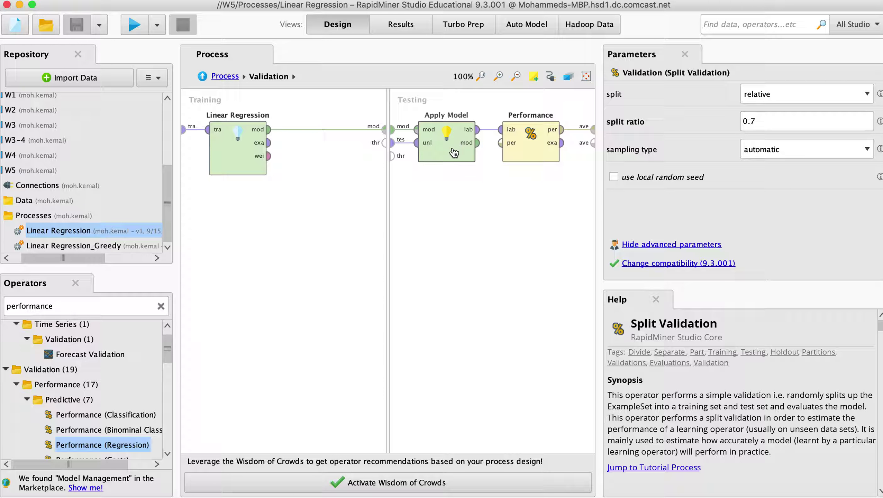
pyautogui.click(522, 147)
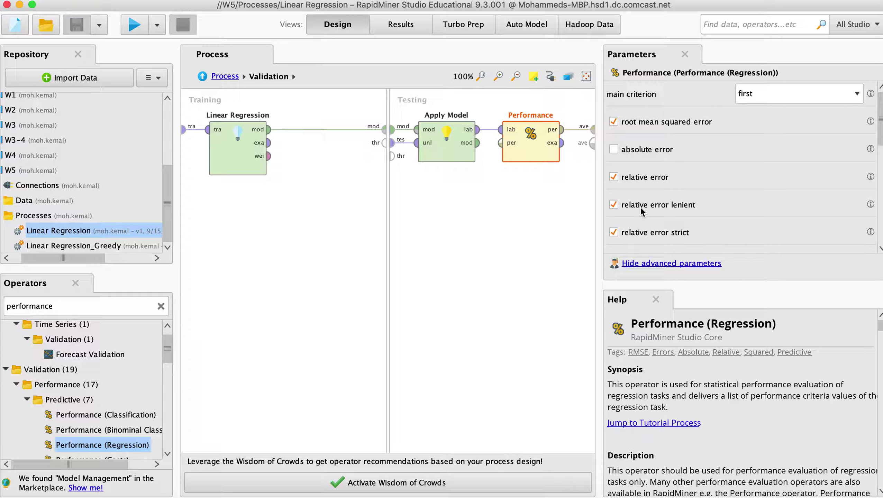
pyautogui.scroll(-2, 640, 206)
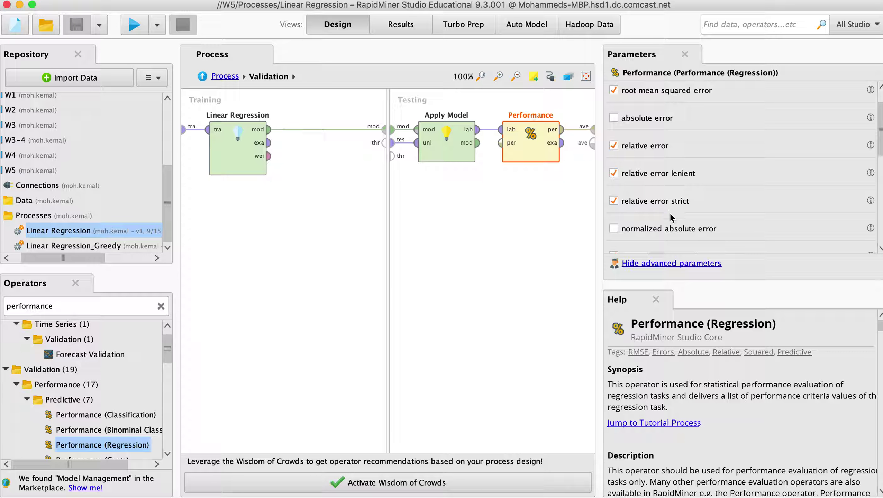
pyautogui.scroll(-3, 669, 213)
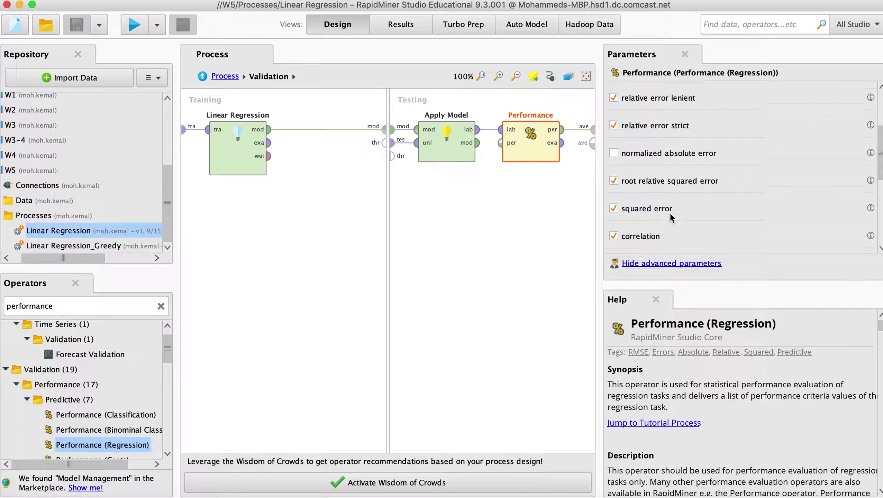
pyautogui.scroll(-1, 670, 218)
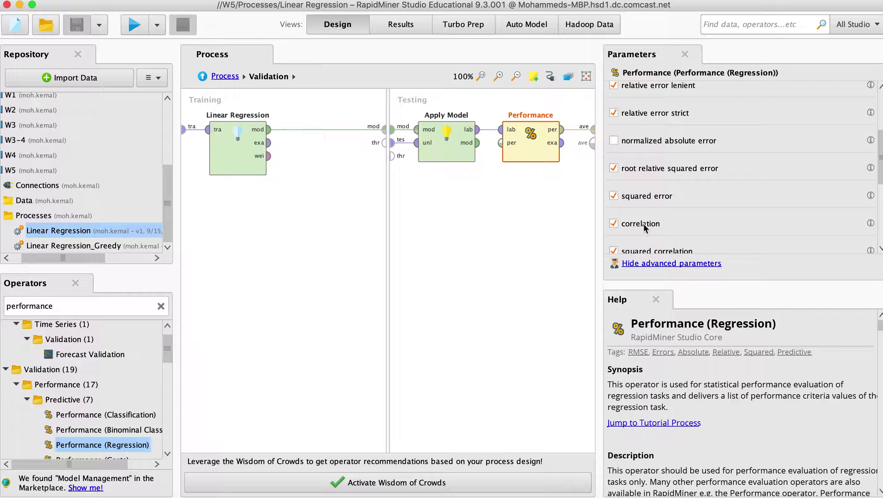
pyautogui.scroll(-2, 644, 224)
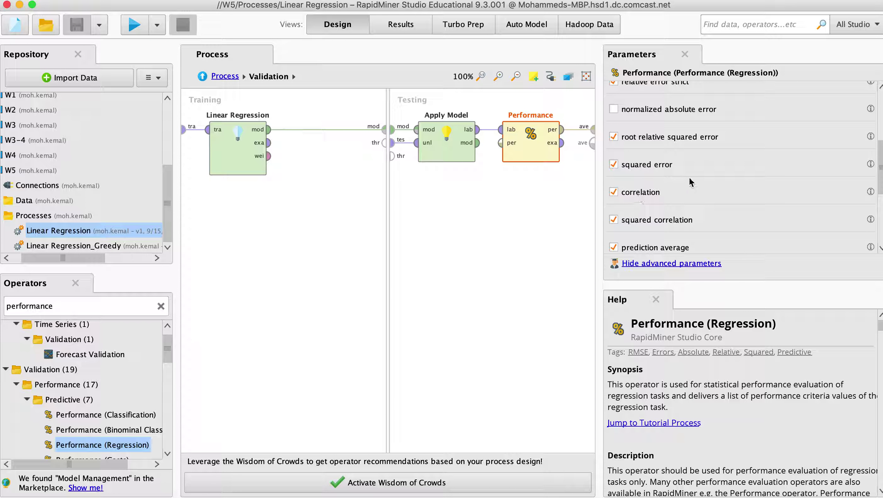
pyautogui.moveTo(871, 193)
pyautogui.scroll(-3, 661, 249)
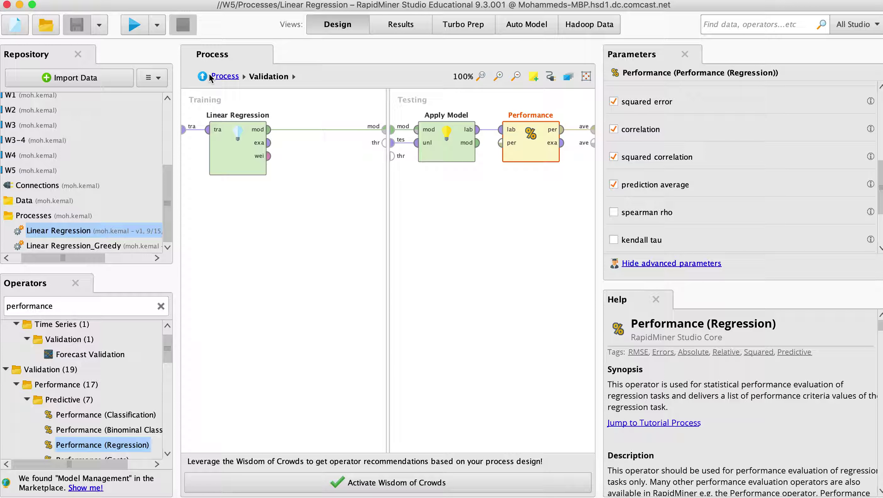
# Run the Linear Regression process and display the relative error and the full PerformanceVector description.
pyautogui.click(134, 25)
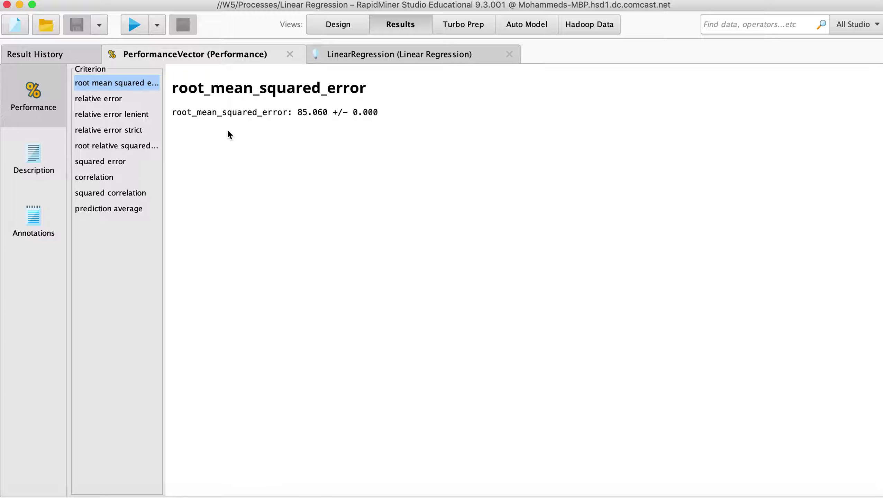
pyautogui.click(96, 99)
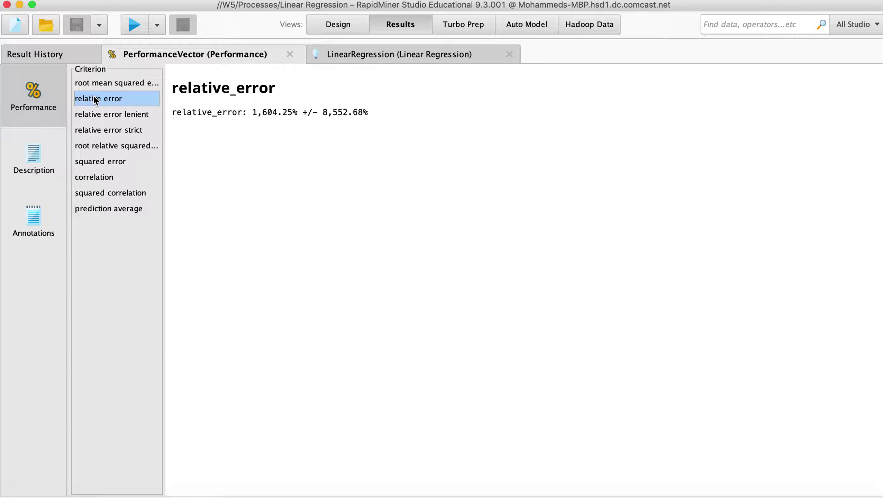
pyautogui.click(38, 153)
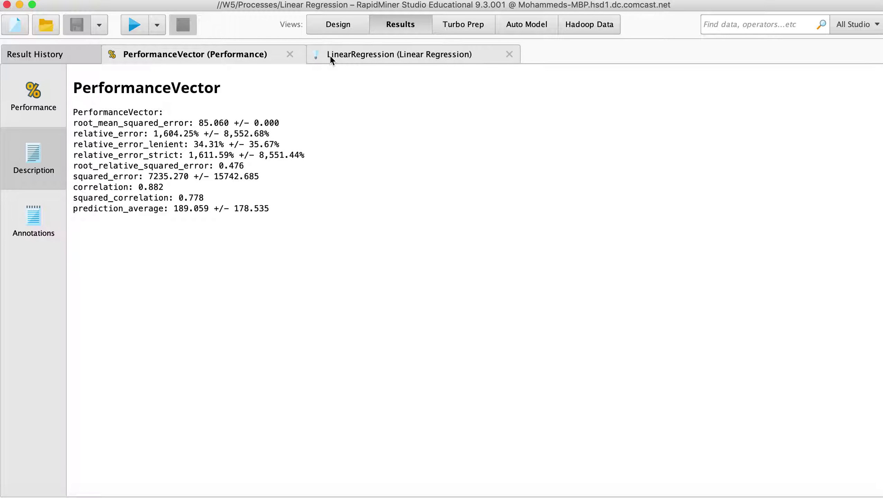
# Show the Performance operator's ExampleSet result to compare labels with predictions.
pyautogui.click(340, 24)
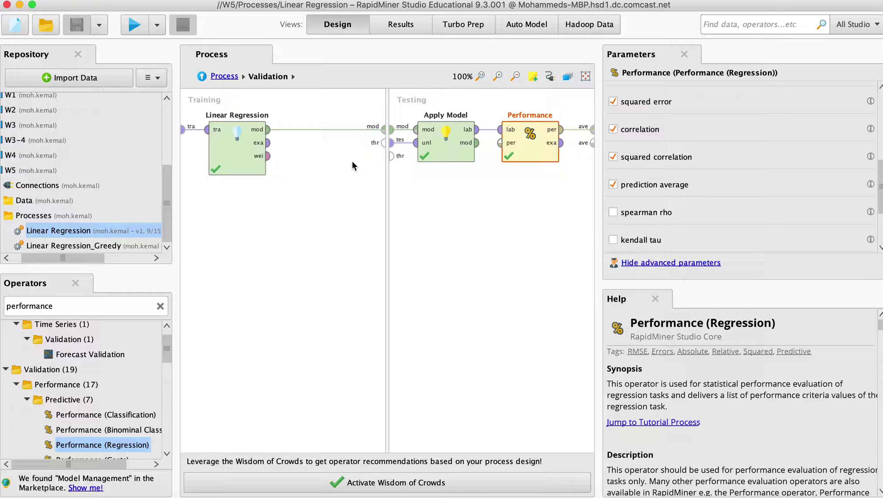
pyautogui.rightClick(537, 153)
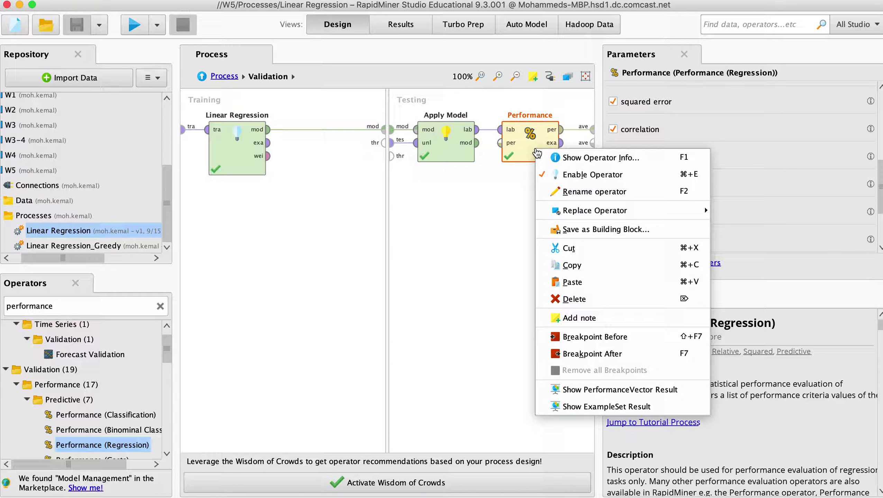
pyautogui.click(584, 408)
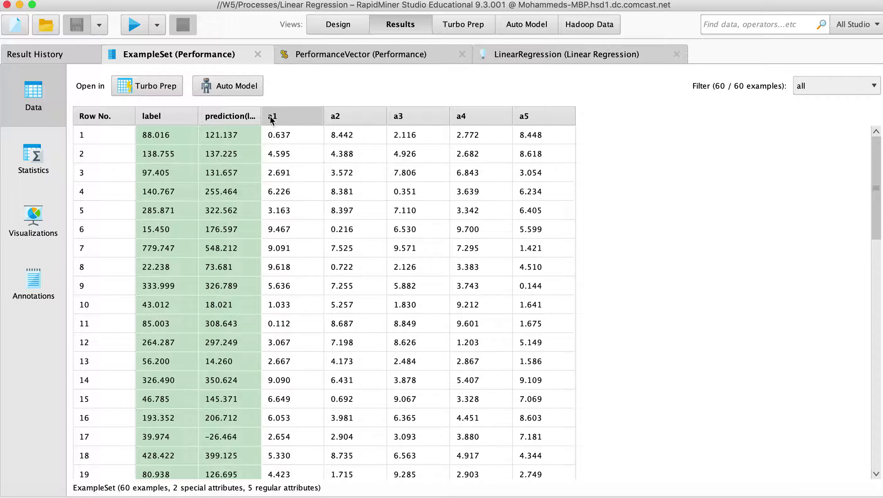
pyautogui.click(337, 24)
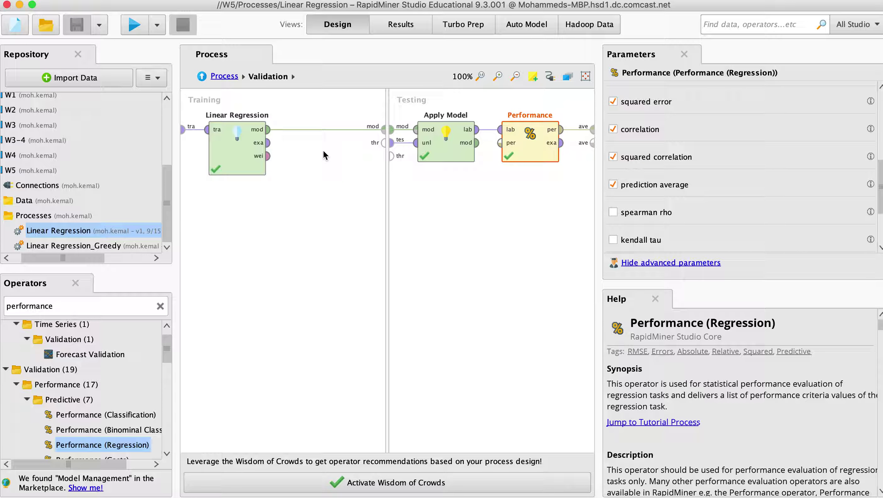
pyautogui.click(398, 27)
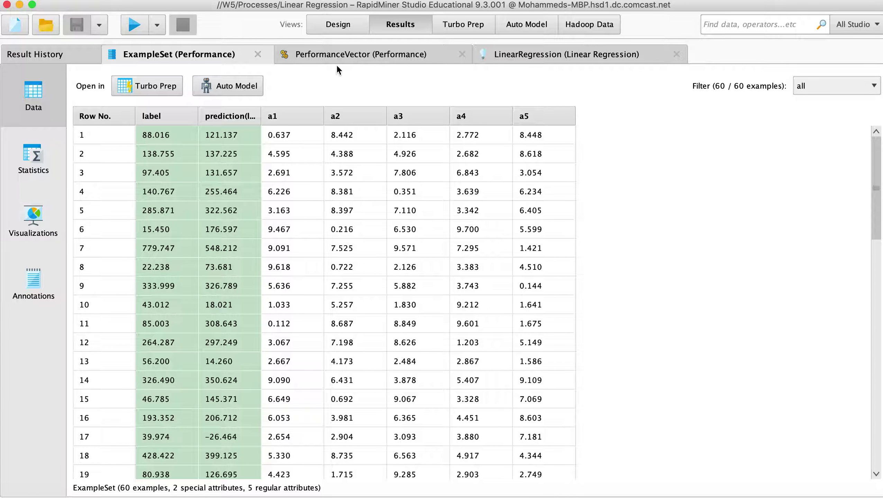
# Return to the process design and open the Linear Regression_Greedy process from the repository.
pyautogui.click(345, 28)
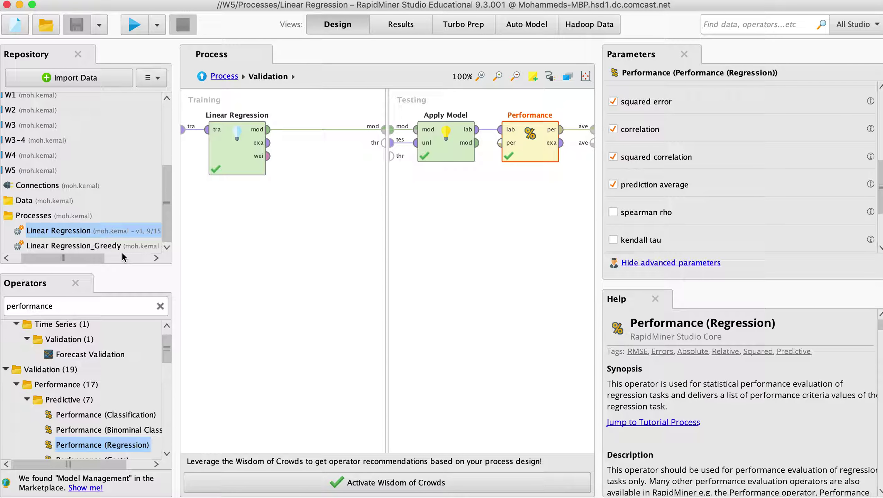
pyautogui.click(81, 246)
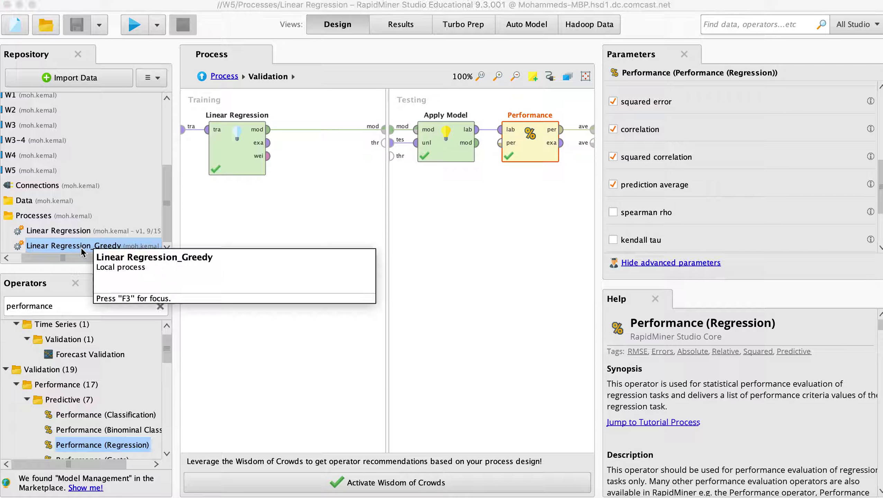
pyautogui.doubleClick(80, 247)
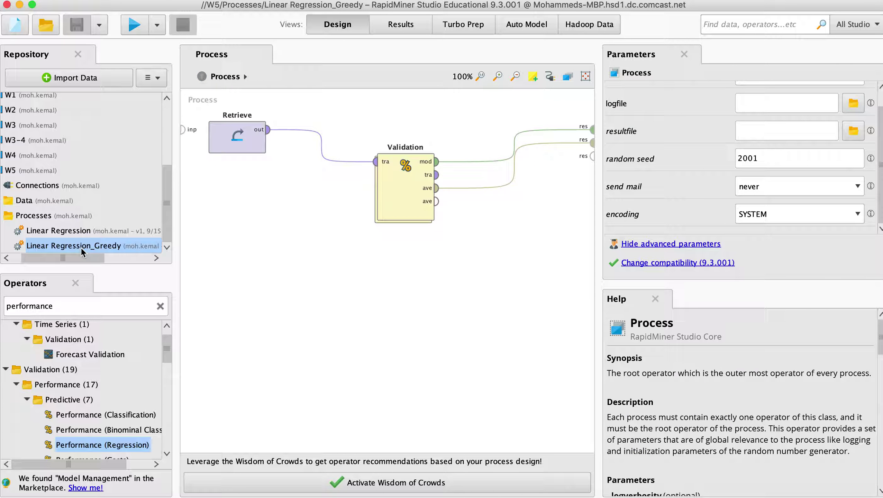
# Examine the parameters of the Retrieve and Validation operators in the greedy process.
pyautogui.click(228, 151)
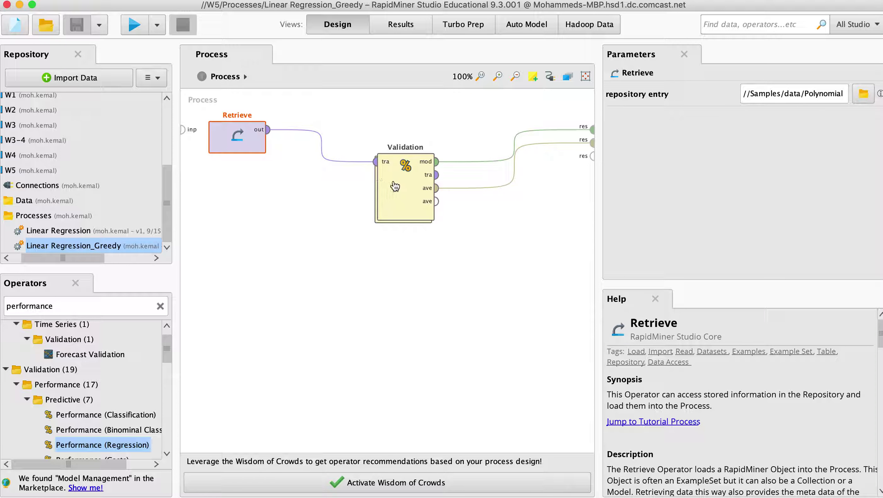
pyautogui.click(401, 198)
pyautogui.click(513, 139)
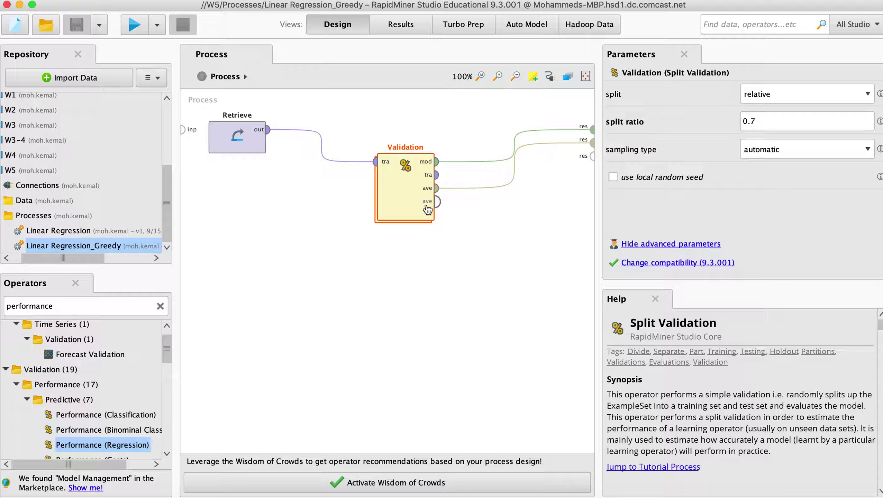
# Open the greedy process's Validation subprocess and review the Linear Regression, Apply Model and Performance parameters.
pyautogui.doubleClick(415, 205)
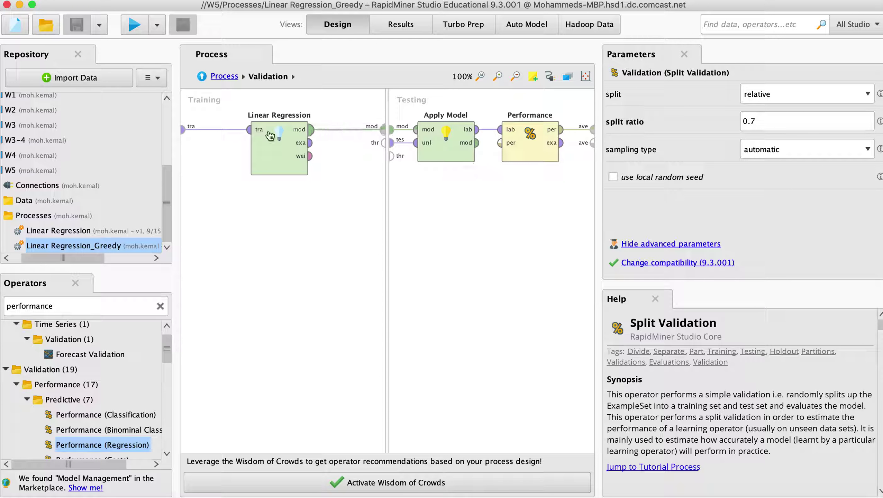
pyautogui.click(277, 158)
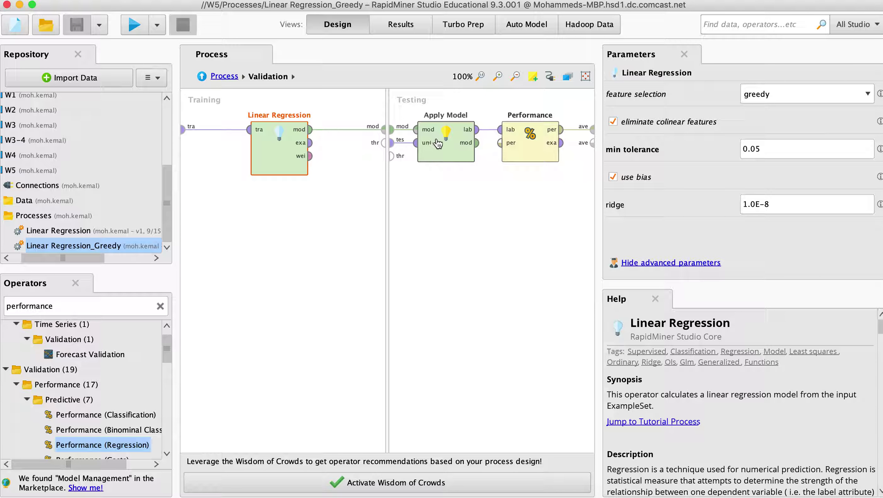
pyautogui.click(446, 151)
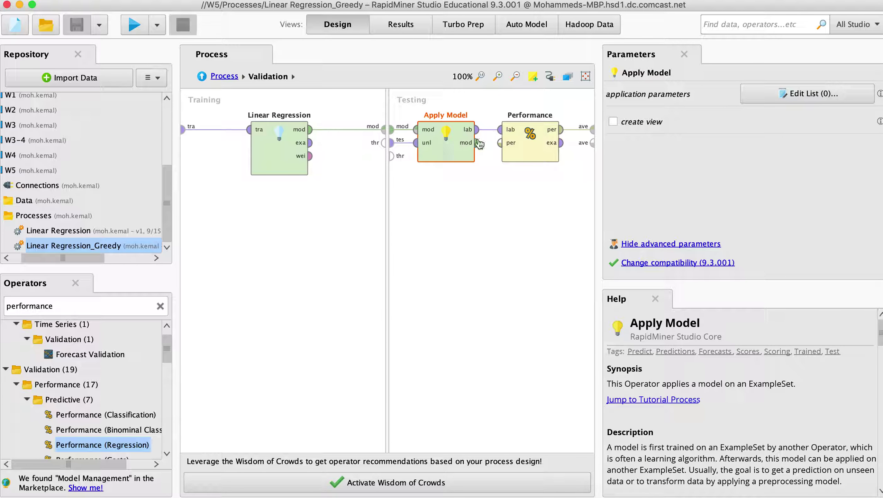
pyautogui.click(537, 146)
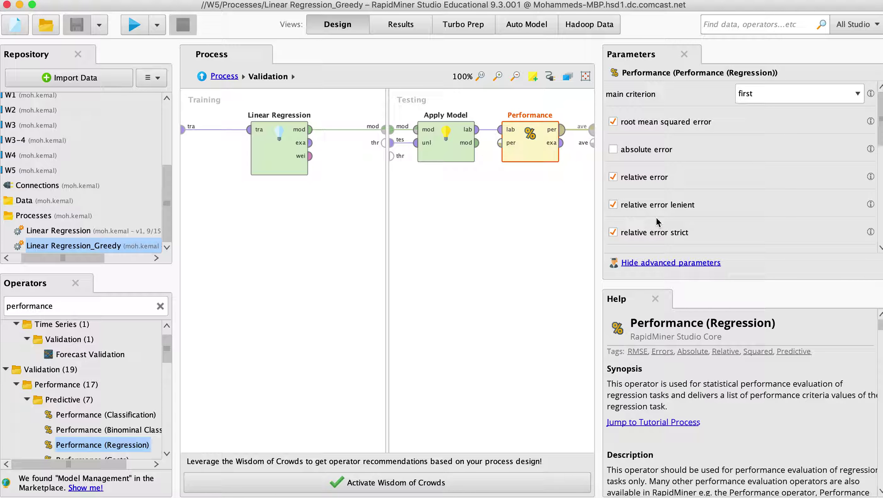
pyautogui.scroll(-5, 656, 222)
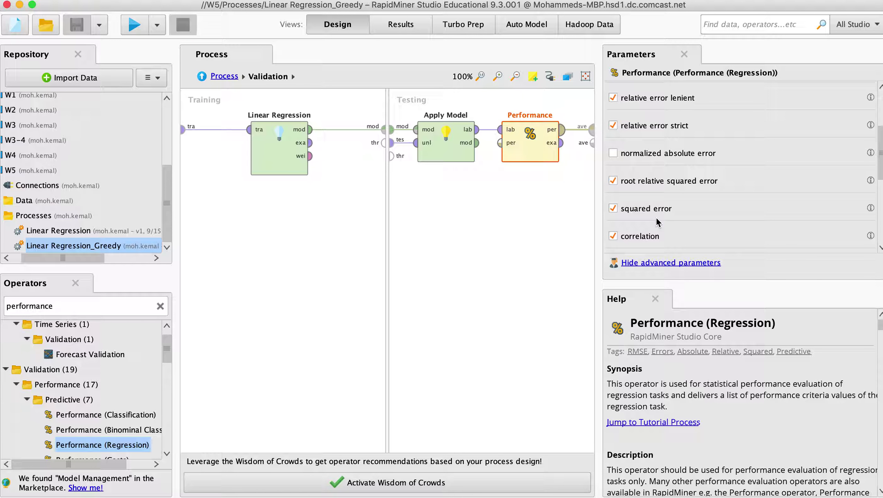
# Run the Linear Regression_Greedy process and show the full text description of its performance vector.
pyautogui.scroll(-2, 656, 217)
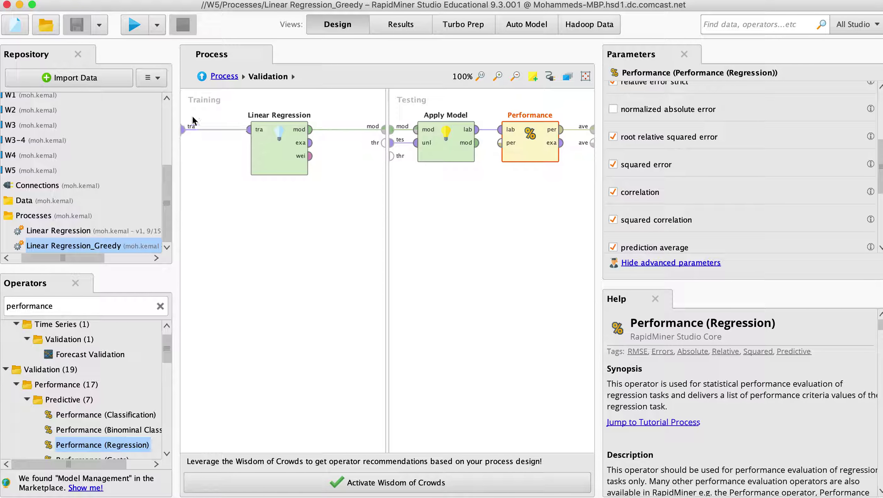
pyautogui.click(133, 24)
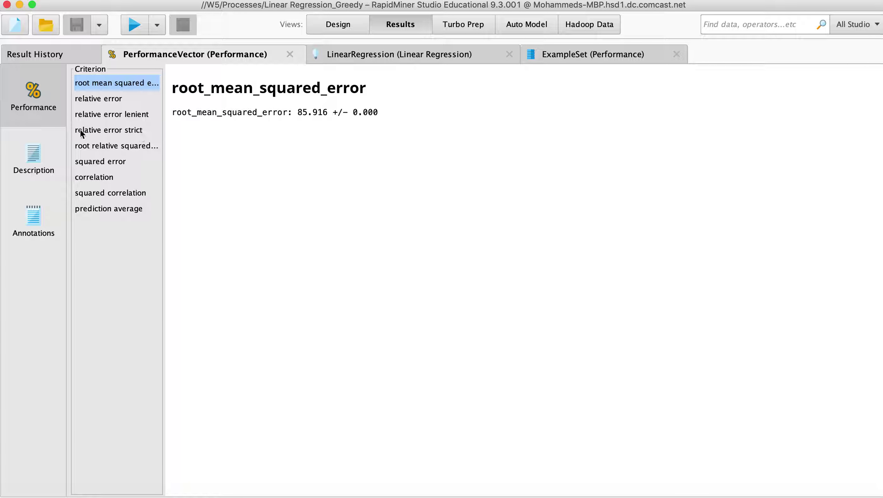
pyautogui.click(32, 169)
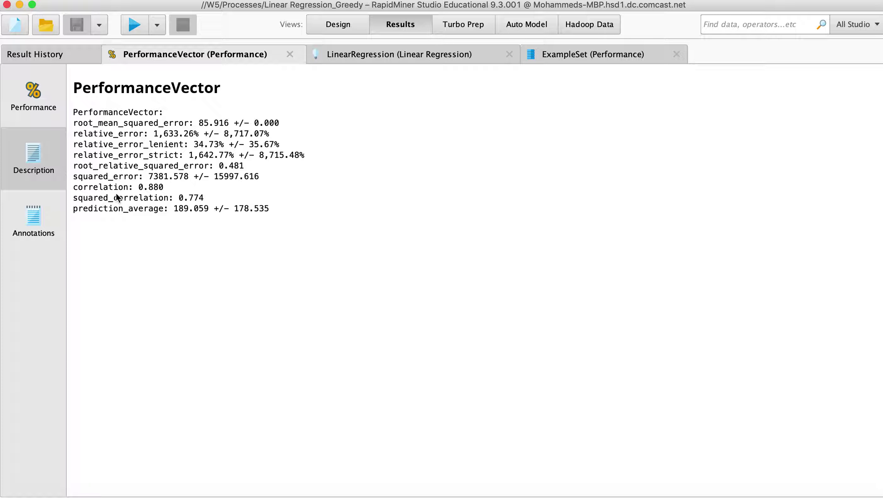
# Return to the process design and show the PerformanceVector result of the Performance operator.
pyautogui.click(340, 25)
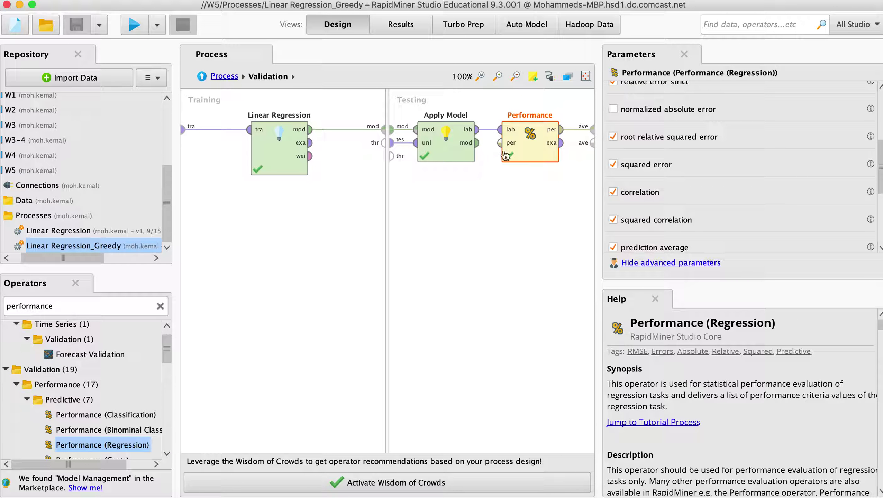
pyautogui.rightClick(533, 154)
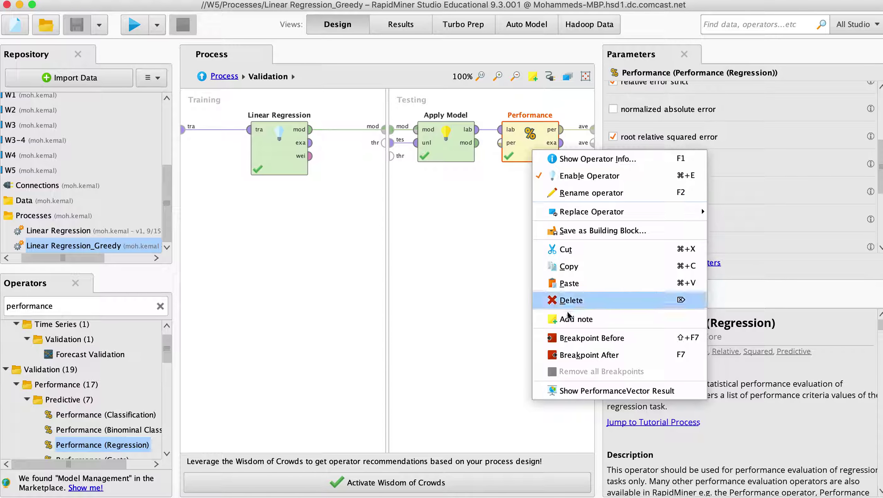
pyautogui.click(578, 391)
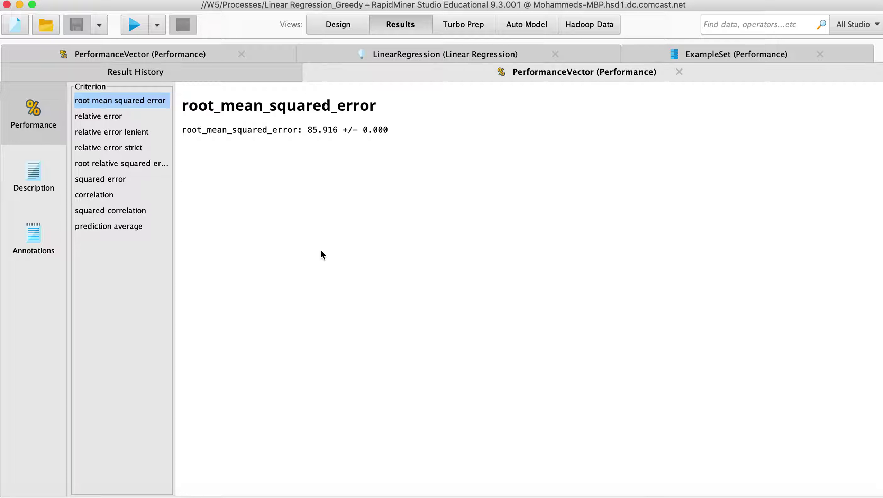
# Open the Linear Regression process's Validation subprocess and check which results its Performance operator offers.
pyautogui.click(327, 28)
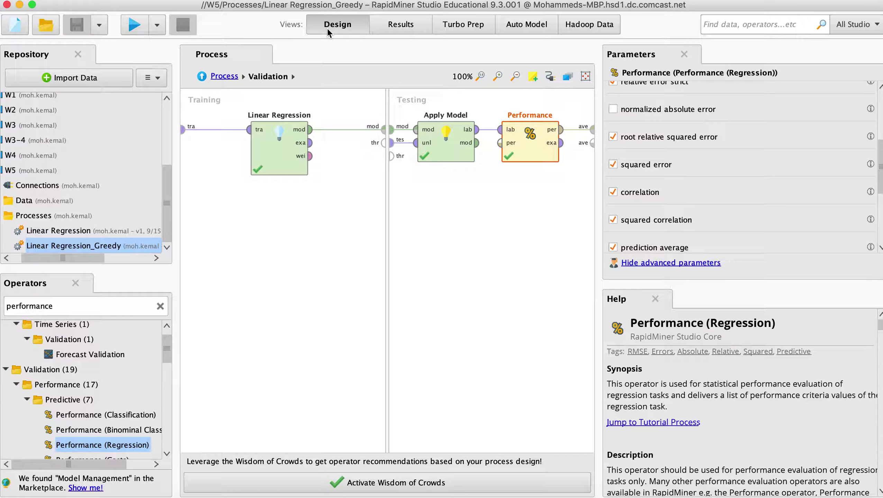
pyautogui.doubleClick(68, 231)
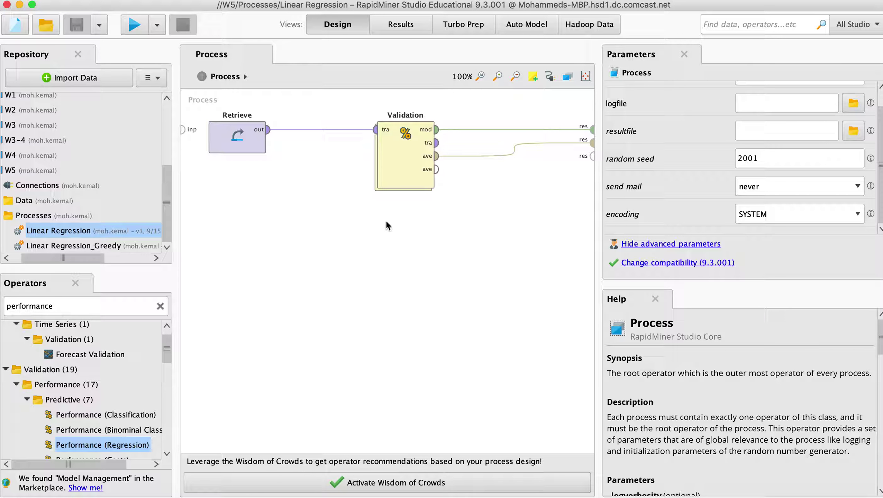
pyautogui.doubleClick(404, 153)
pyautogui.click(531, 151)
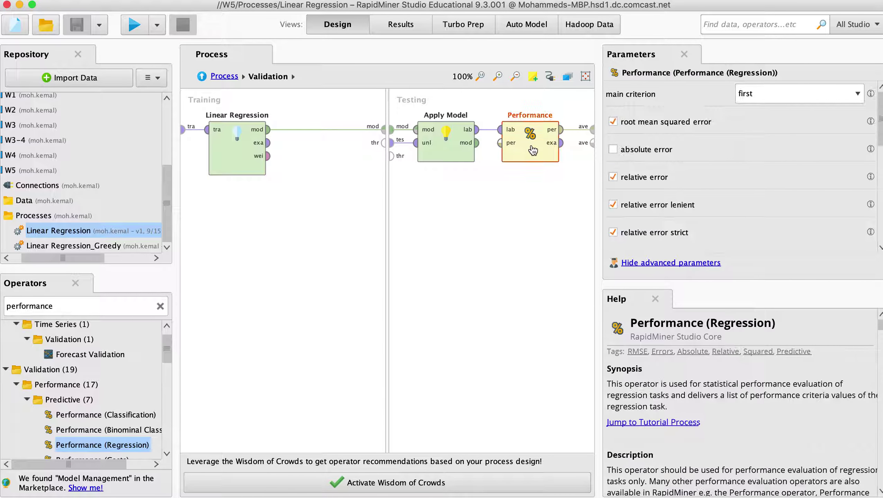
pyautogui.rightClick(531, 148)
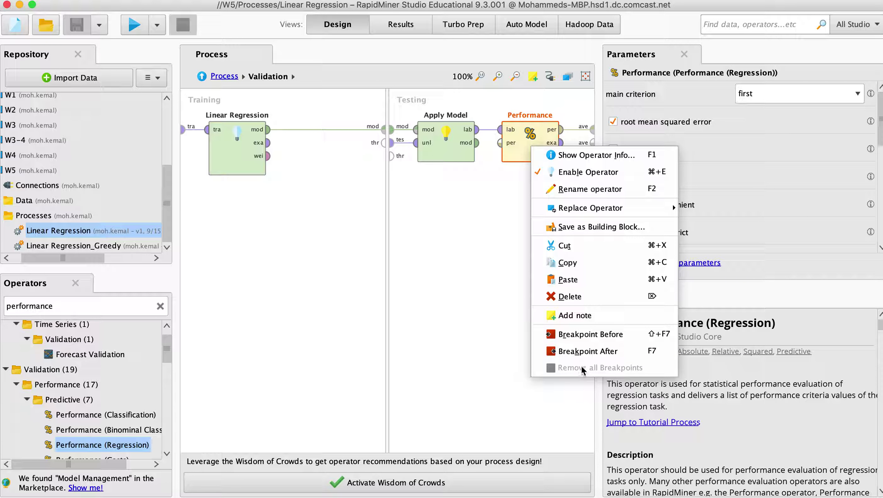
pyautogui.click(429, 304)
# Reopen Linear Regression_Greedy, enter its Validation subprocess and check the Performance operator for available results.
pyautogui.doubleClick(90, 247)
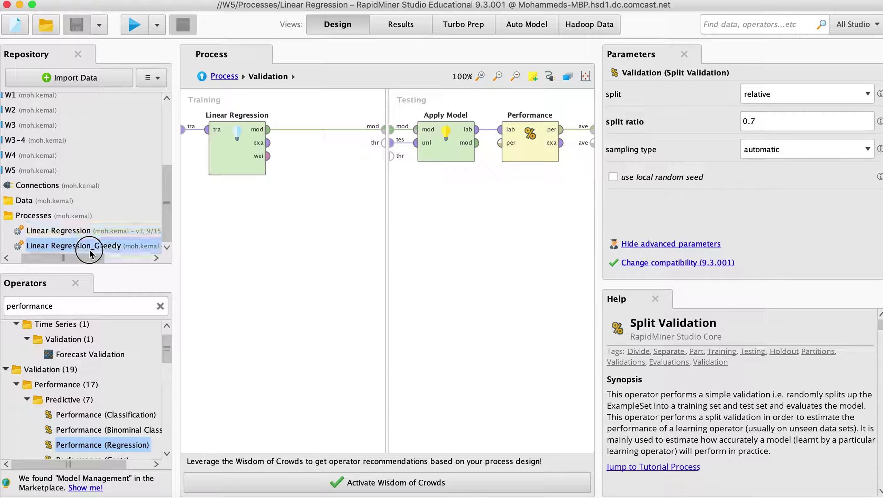
pyautogui.doubleClick(404, 183)
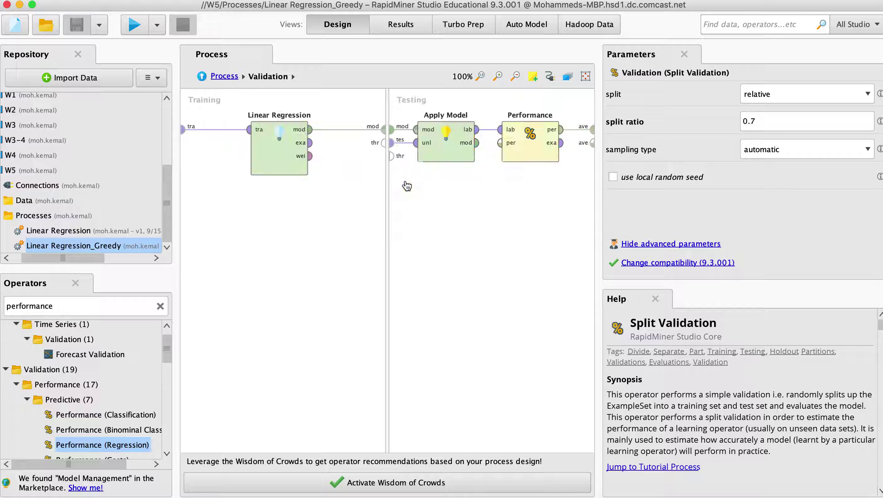
pyautogui.rightClick(525, 148)
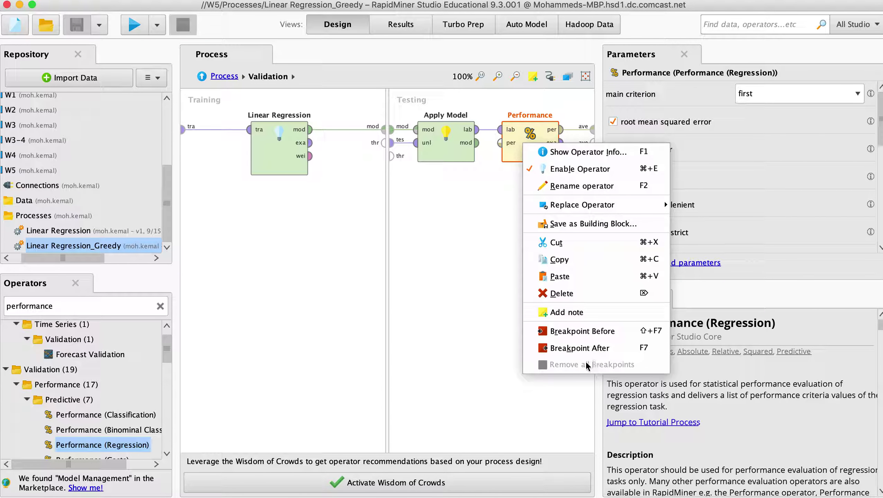
pyautogui.click(447, 281)
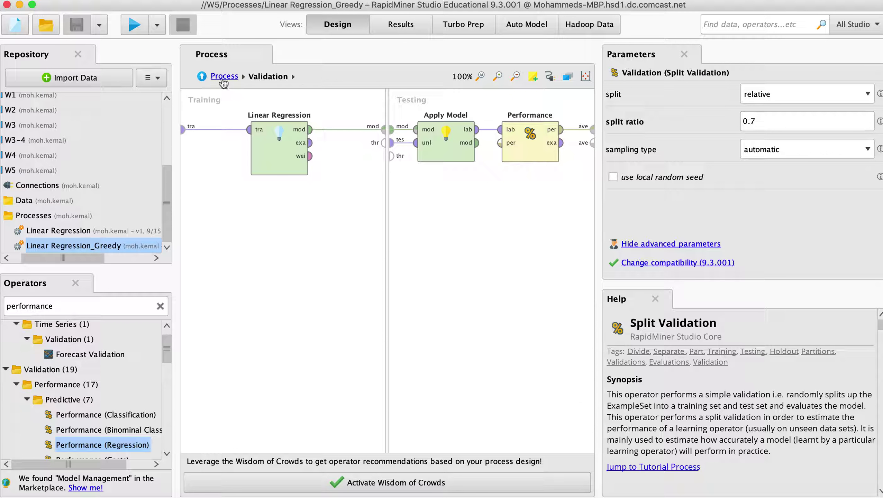
# Run the greedy process and show the Performance operator's ExampleSet result to compare label and prediction columns.
pyautogui.click(131, 28)
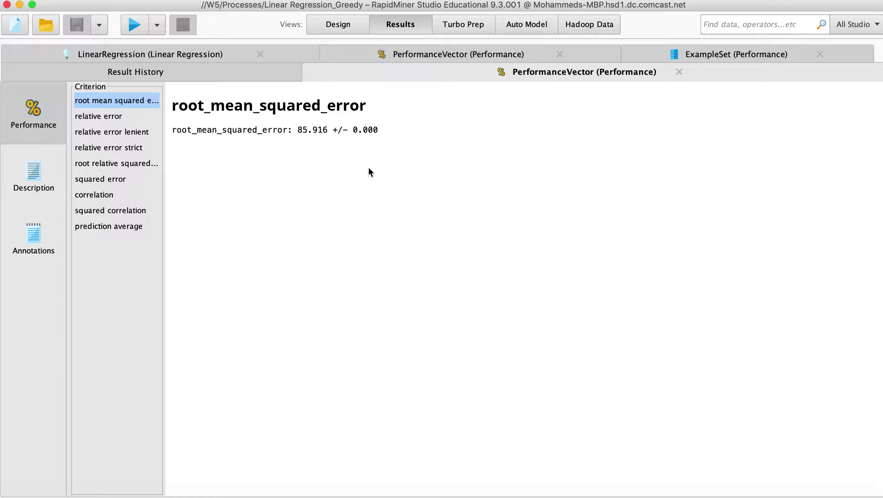
pyautogui.click(338, 25)
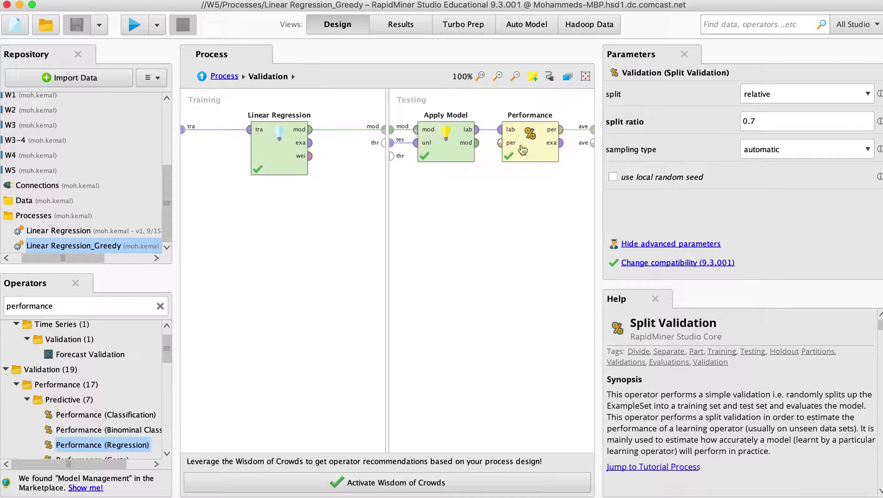
pyautogui.rightClick(538, 155)
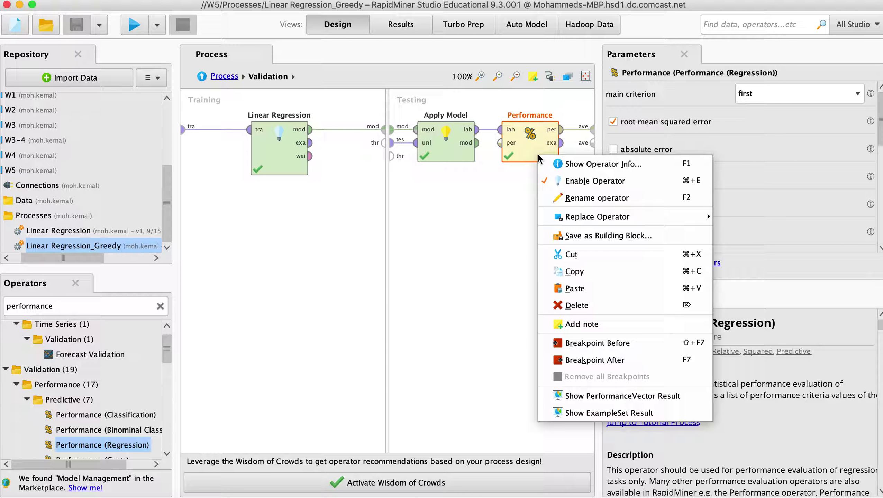
pyautogui.click(600, 415)
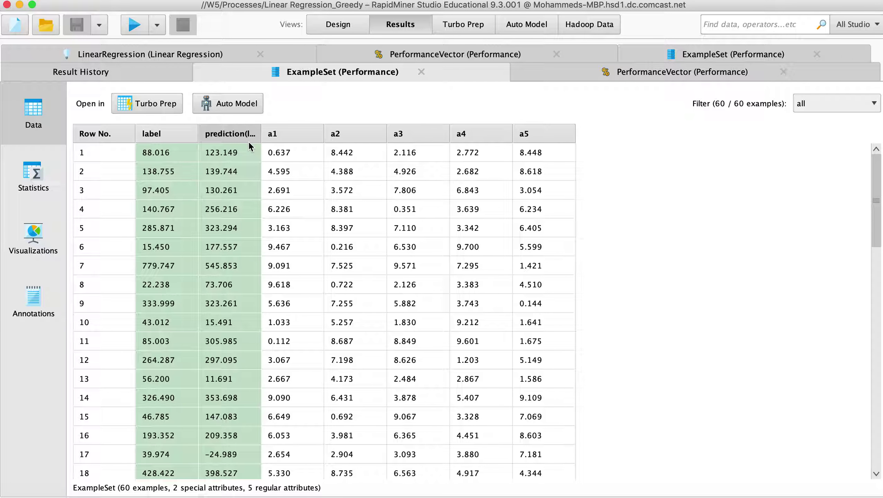
pyautogui.moveTo(250, 143)
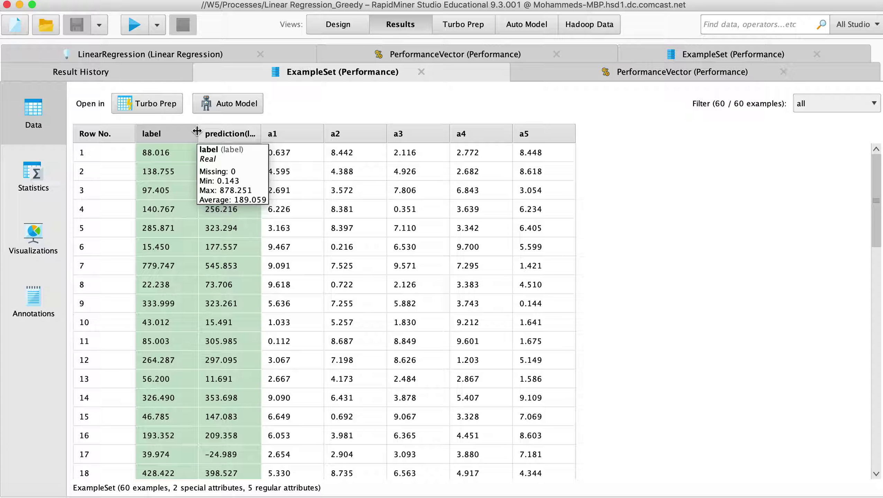
# Review prediction average, squared correlation, squared error and root relative squared error in the PerformanceVector, then return to the process design.
pyautogui.click(578, 79)
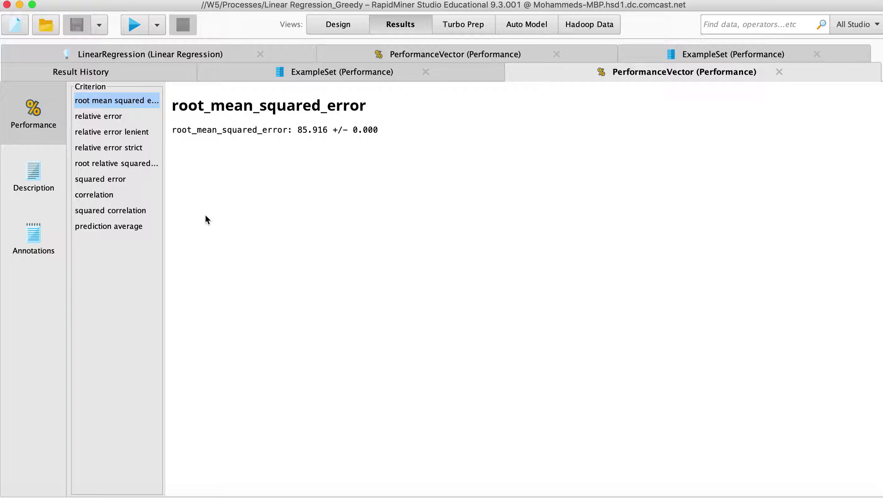
pyautogui.click(132, 226)
pyautogui.click(142, 210)
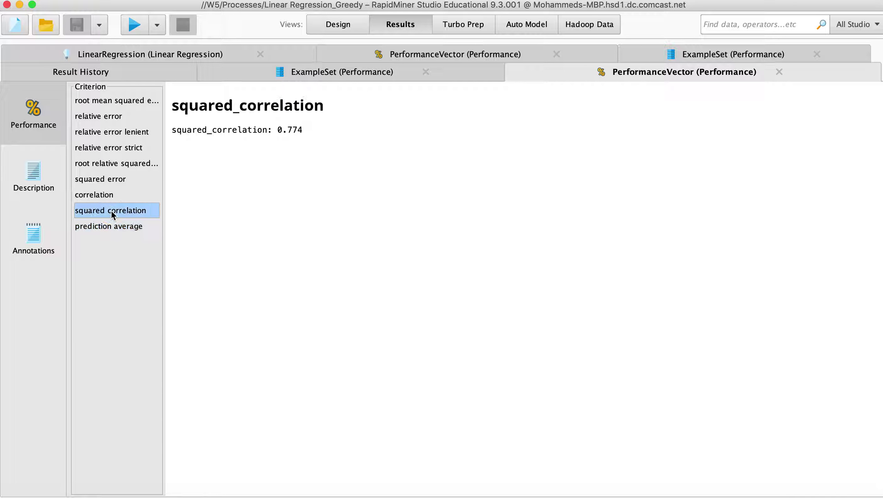
pyautogui.click(94, 182)
pyautogui.click(95, 167)
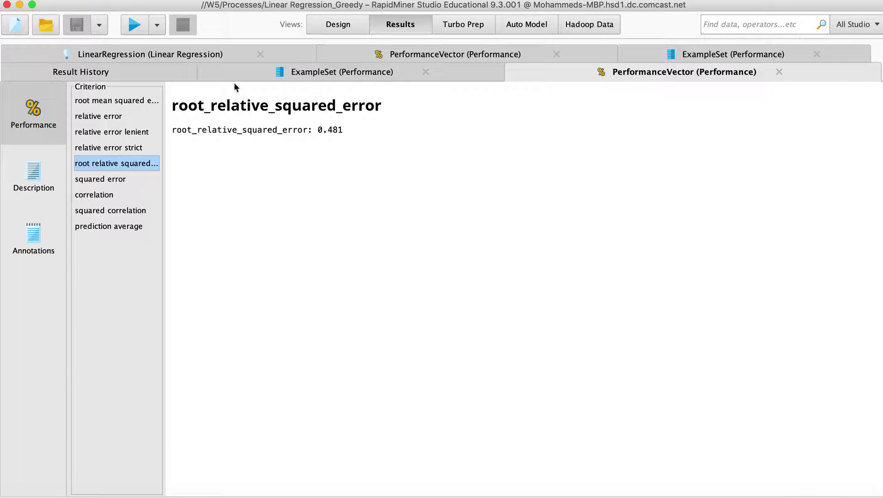
pyautogui.click(323, 27)
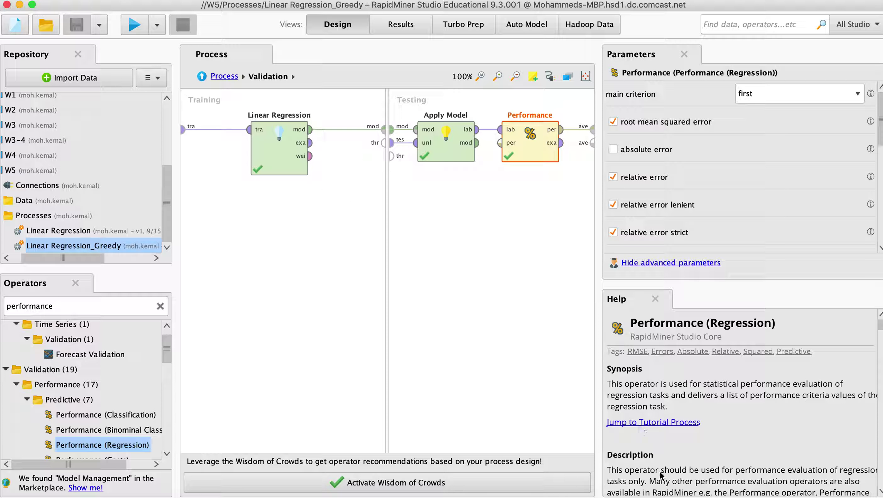
pyautogui.click(721, 497)
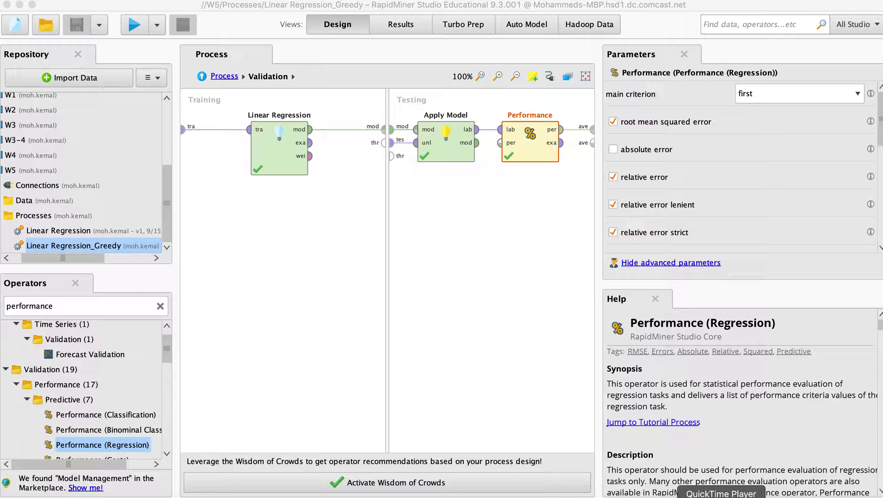